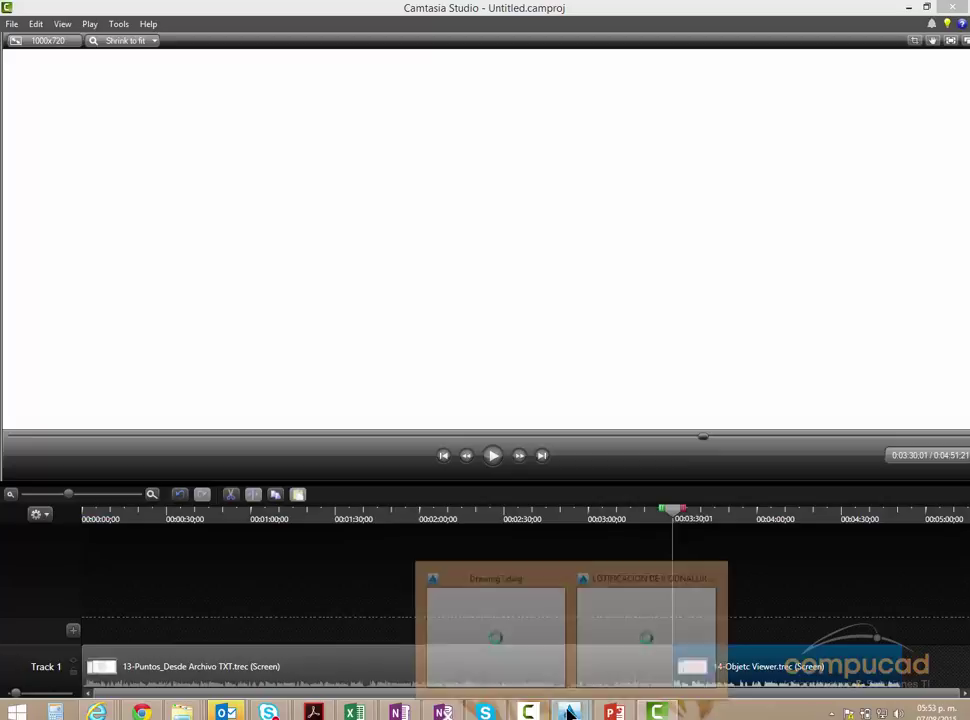
Step: Switch from Camtasia Studio to the Civil 3D drawing window
{"action": "left_click", "coordinate": [615, 656]}
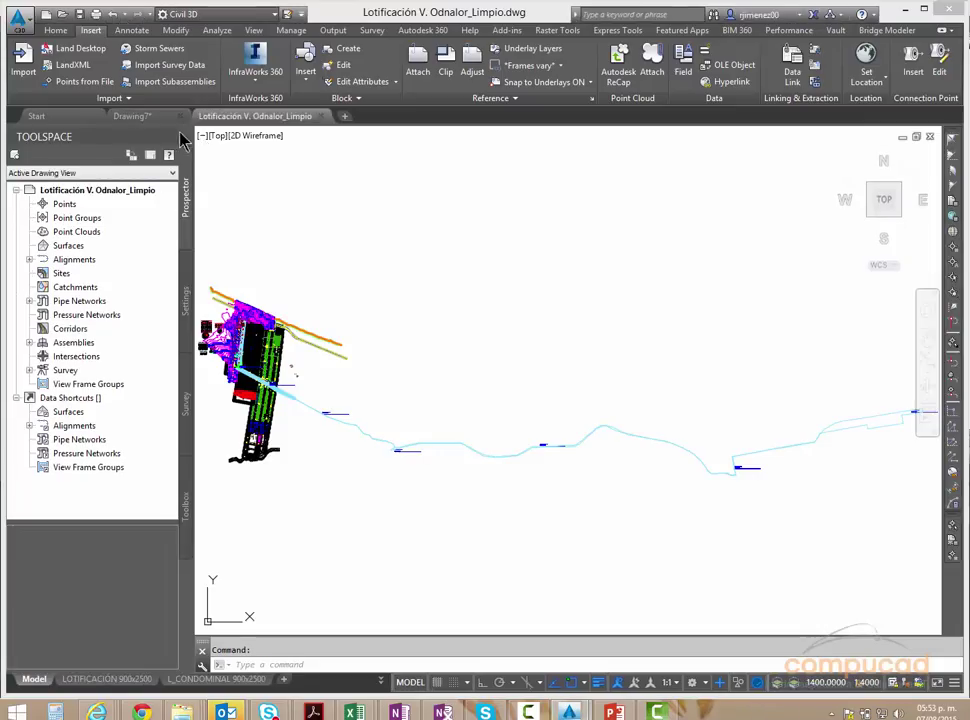
Step: Make Drawing7, holding the survey point grid, the active drawing with the Home tools showing
{"action": "left_click", "coordinate": [135, 116]}
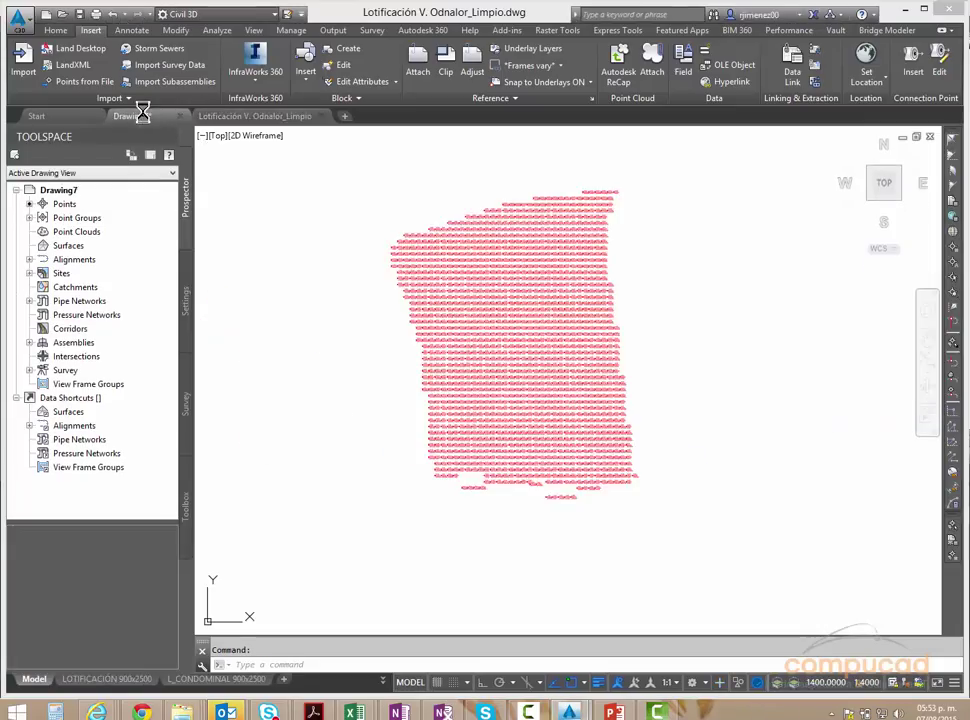
{"action": "left_click", "coordinate": [452, 160]}
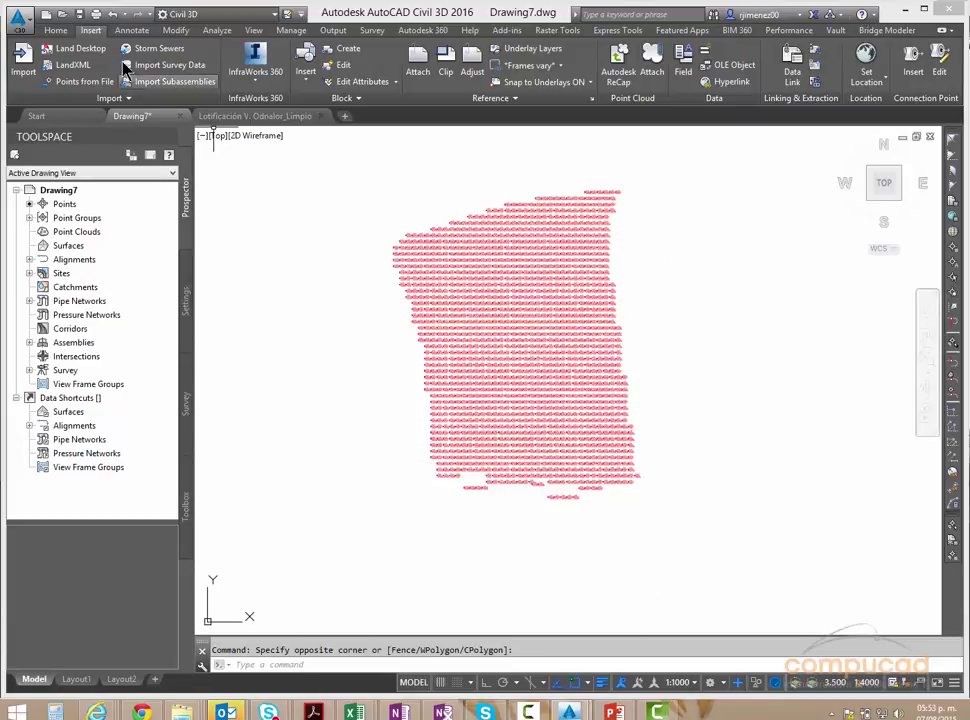
{"action": "left_click", "coordinate": [57, 32]}
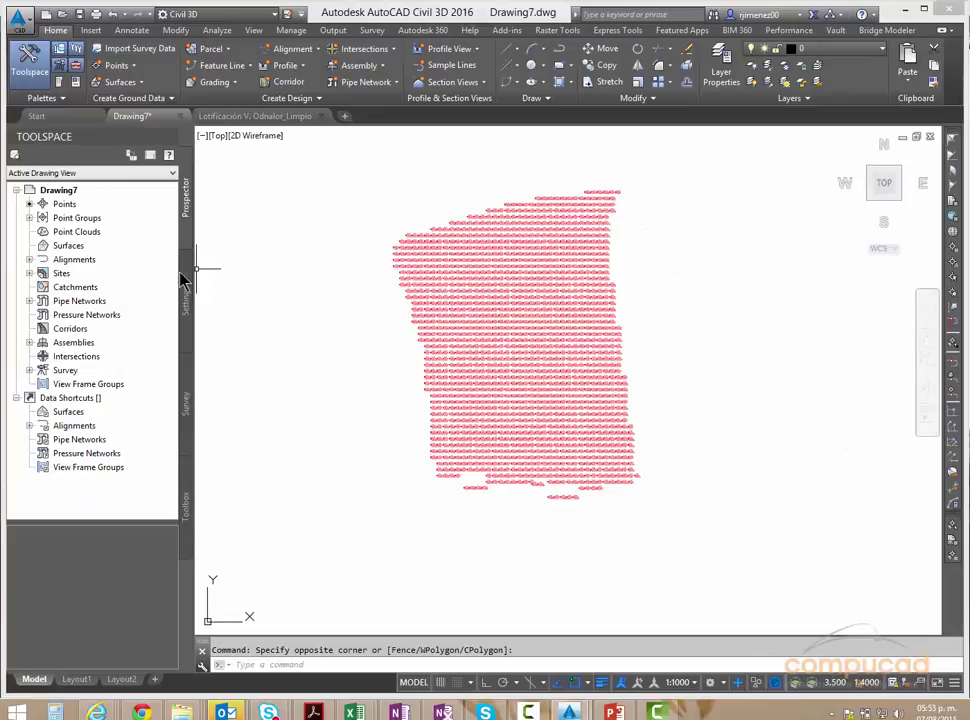
Step: Create a new TIN surface named 'Sup A' from Prospector's Surfaces node
{"action": "right_click", "coordinate": [68, 250]}
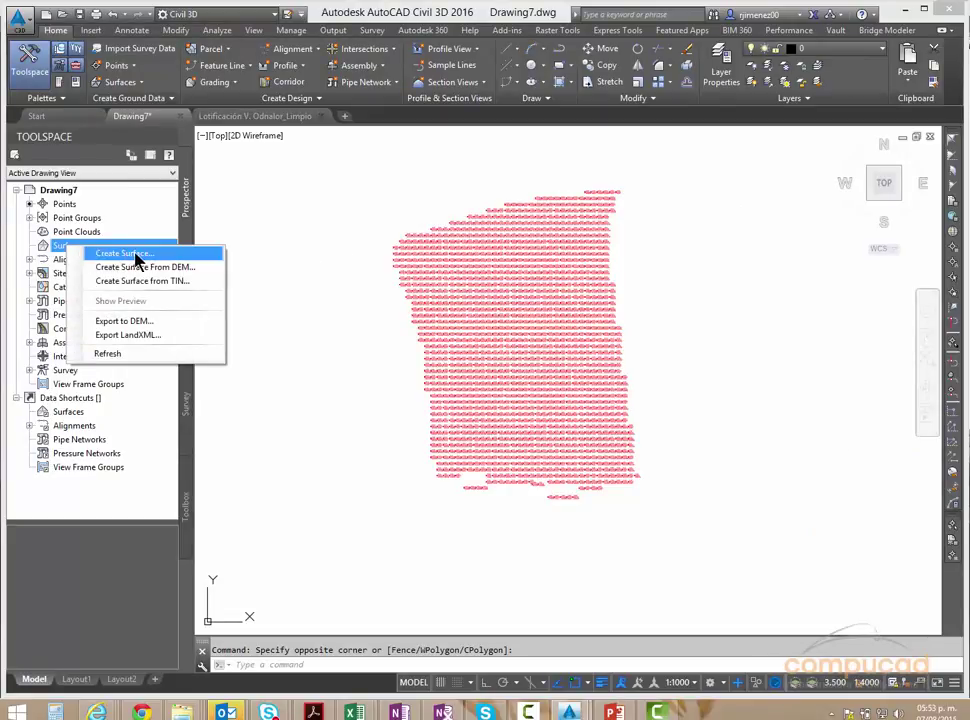
{"action": "left_click", "coordinate": [138, 259]}
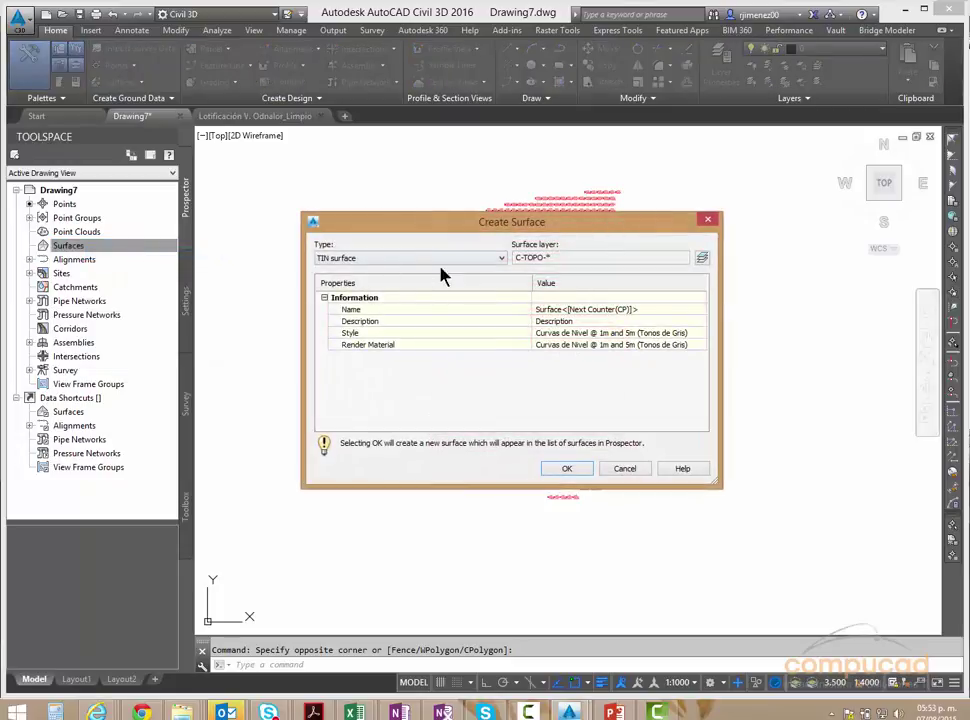
{"action": "left_click", "coordinate": [645, 309]}
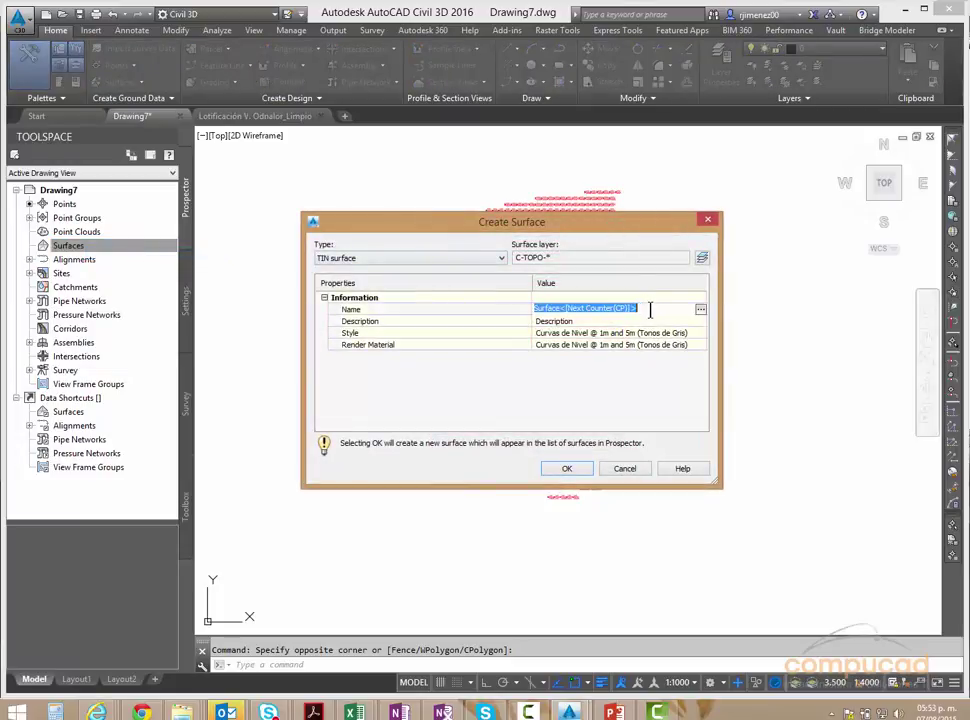
{"action": "type", "text": "Sup A"}
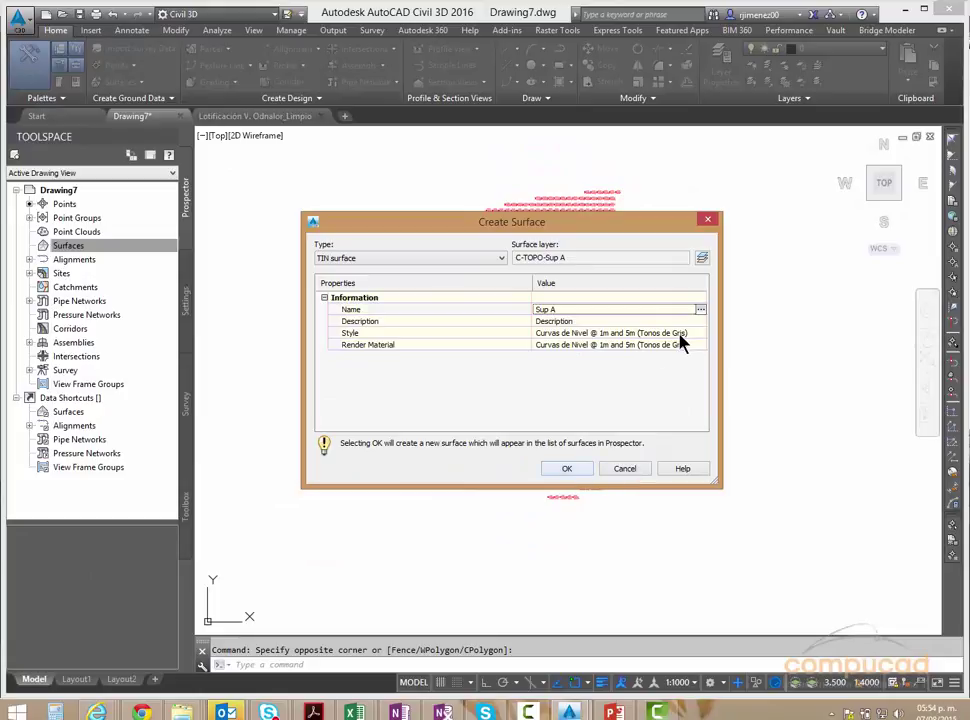
{"action": "left_click", "coordinate": [683, 336]}
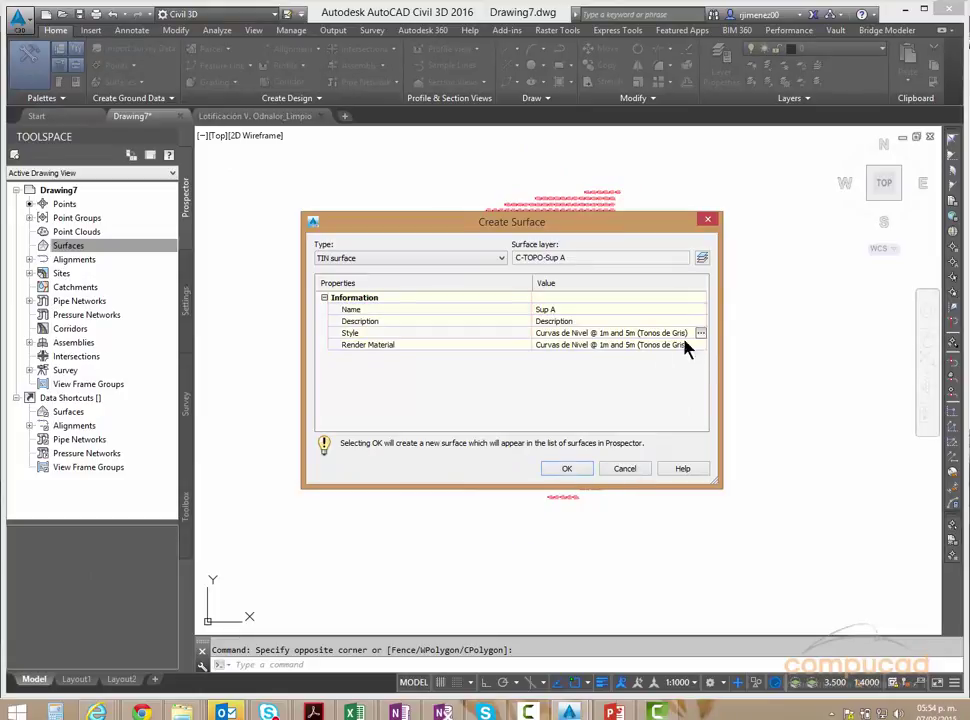
{"action": "left_click", "coordinate": [566, 468]}
Step: Expand Surfaces > Sup A > Definition in Prospector and select Point Groups
{"action": "left_click", "coordinate": [29, 245]}
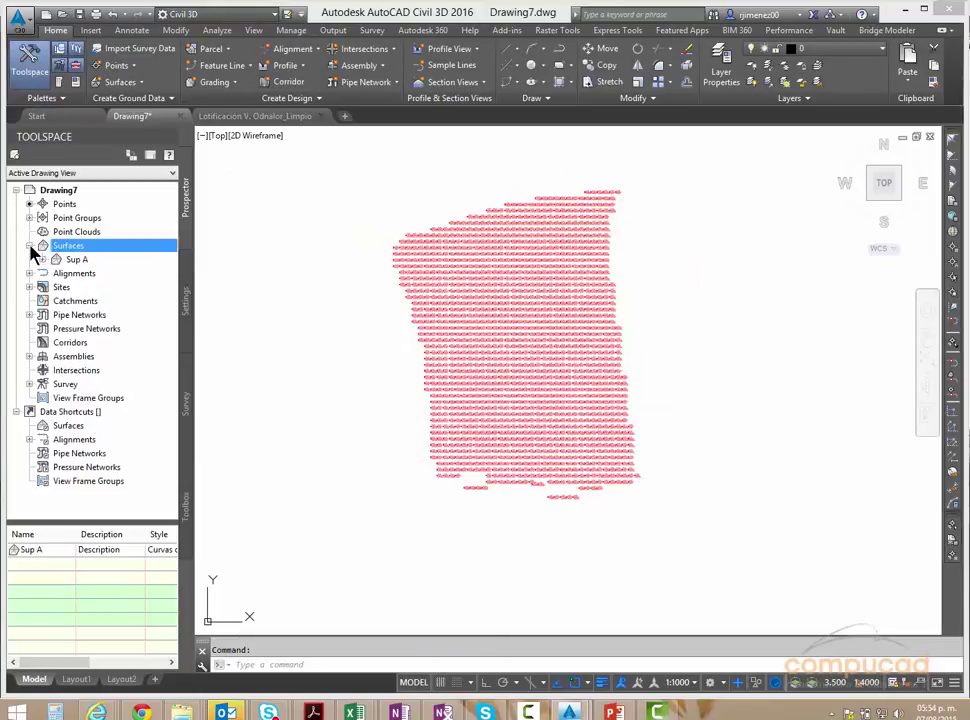
{"action": "left_click", "coordinate": [43, 259]}
{"action": "left_click", "coordinate": [56, 301]}
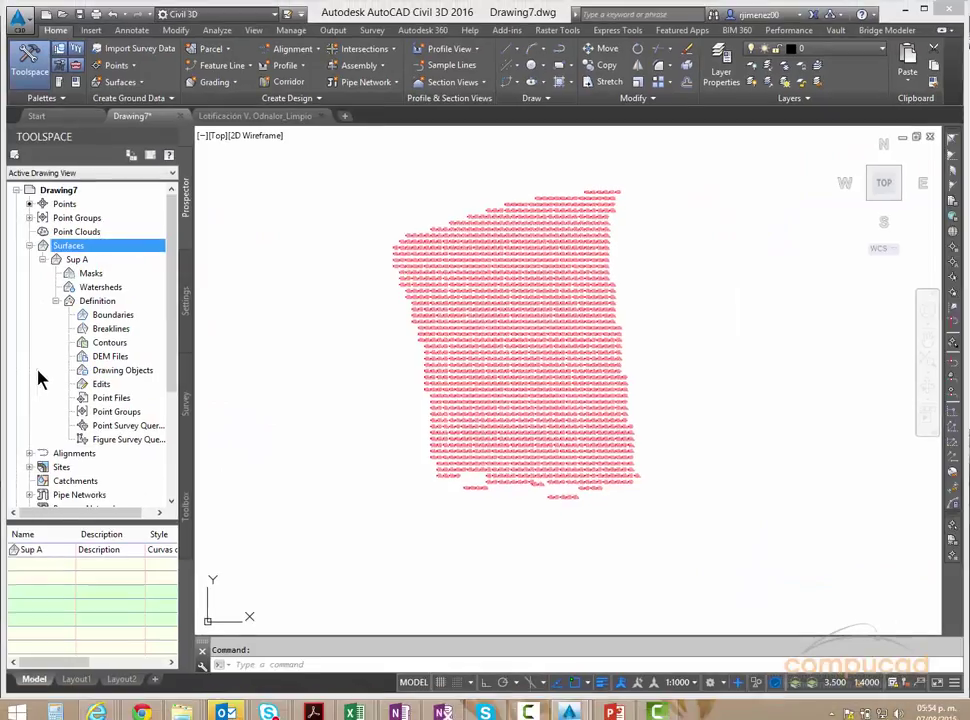
{"action": "left_click", "coordinate": [117, 413]}
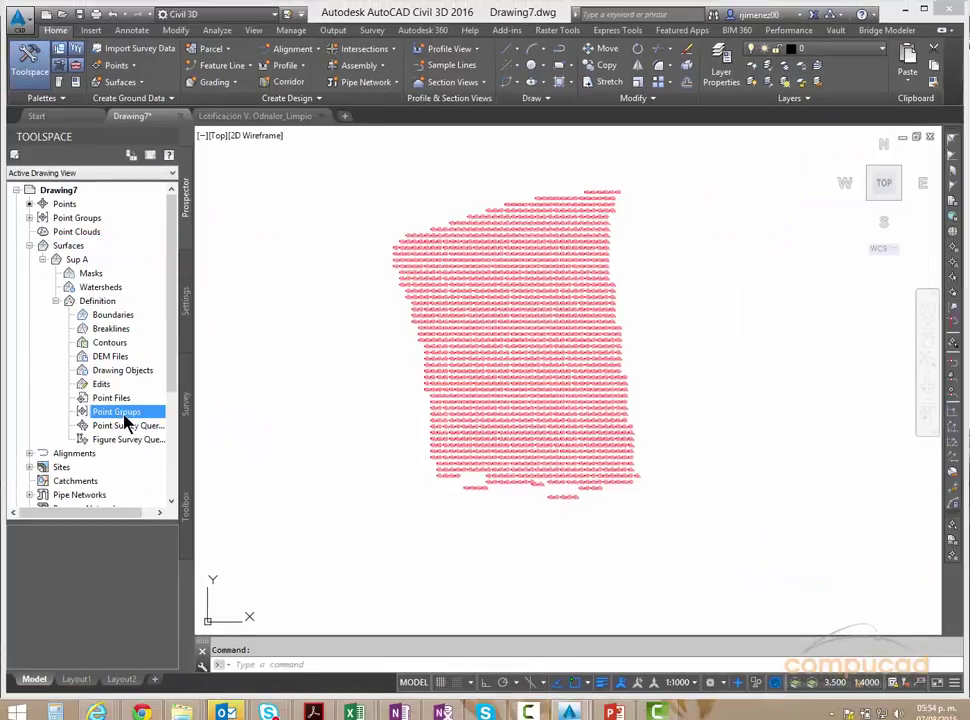
Step: Add the _All Points point group to the Sup A surface definition
{"action": "right_click", "coordinate": [136, 414]}
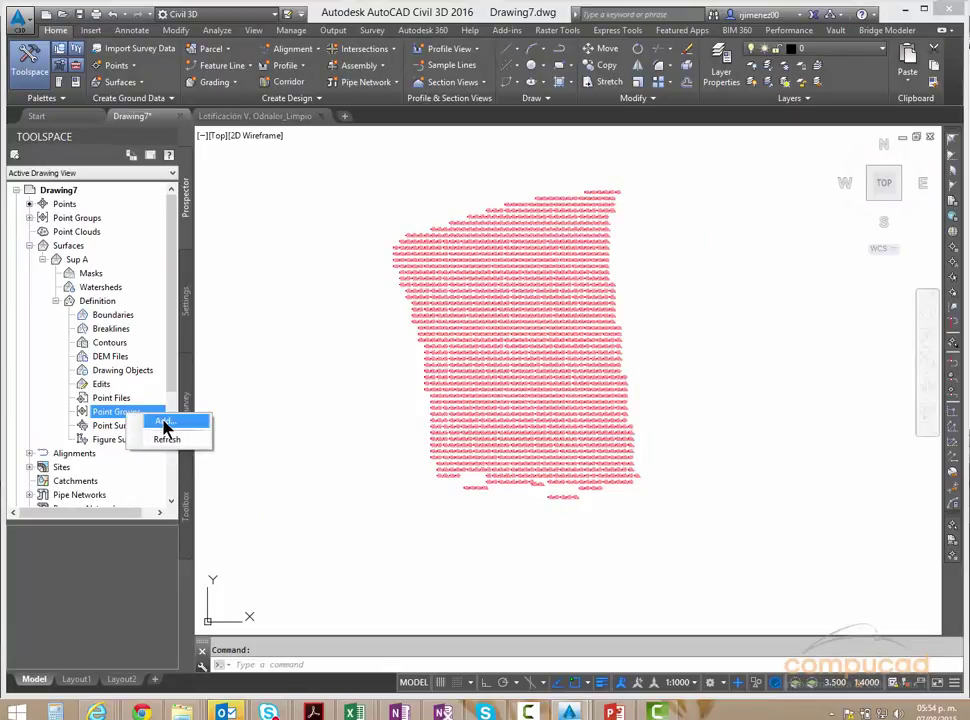
{"action": "left_click", "coordinate": [166, 428]}
{"action": "left_click", "coordinate": [405, 313]}
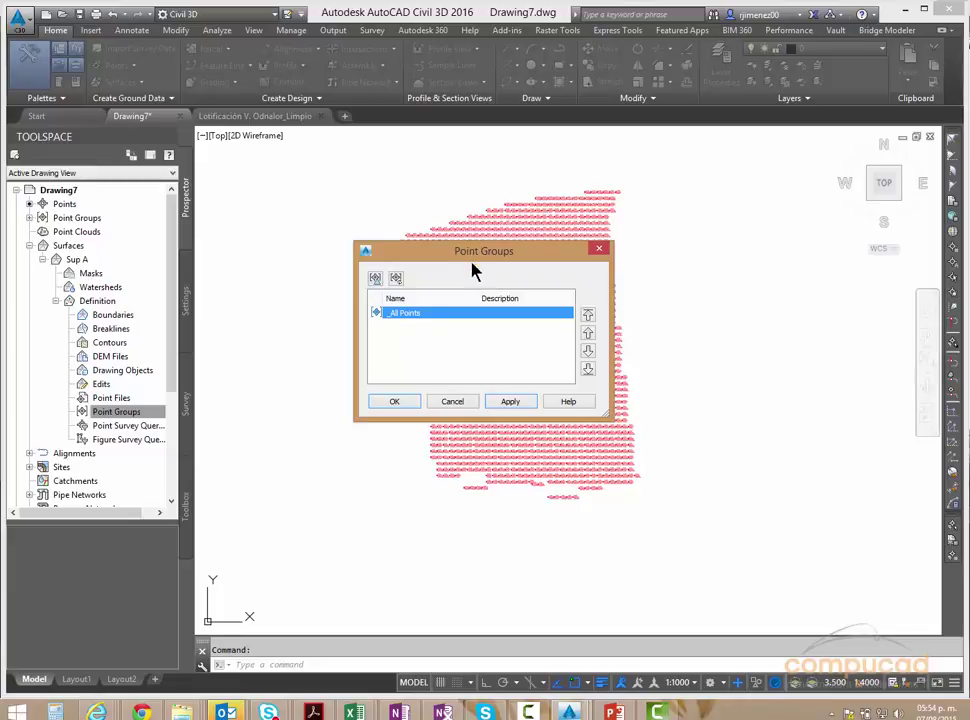
{"action": "left_click", "coordinate": [402, 401]}
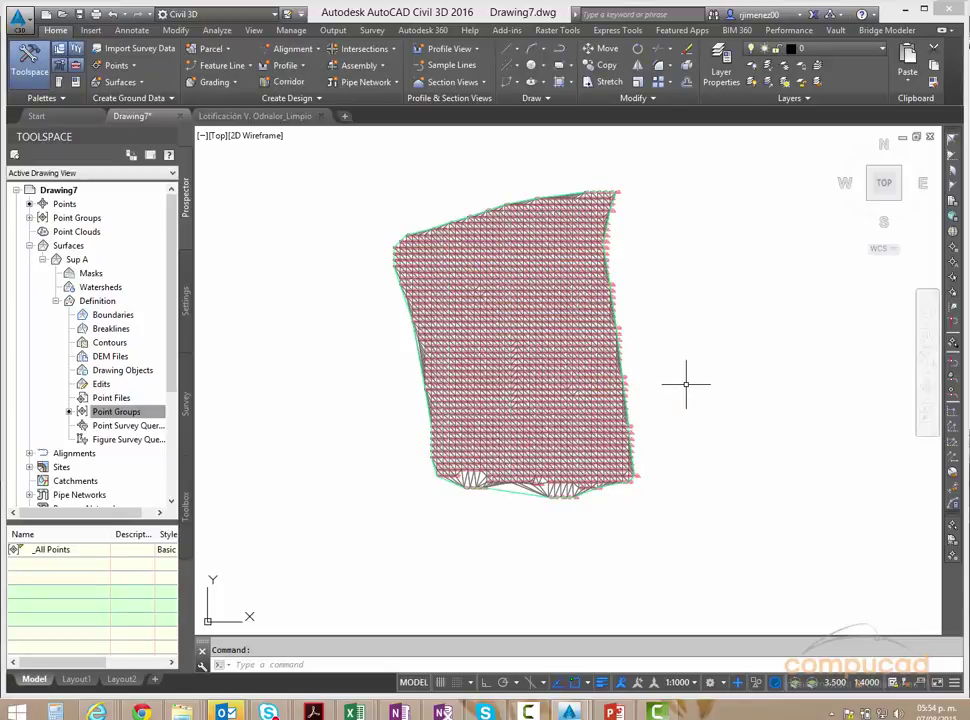
Step: Select Sup A and briefly view it in the Object Viewer before closing it
{"action": "scroll", "coordinate": [534, 488], "scroll_direction": "up", "scroll_amount": 4}
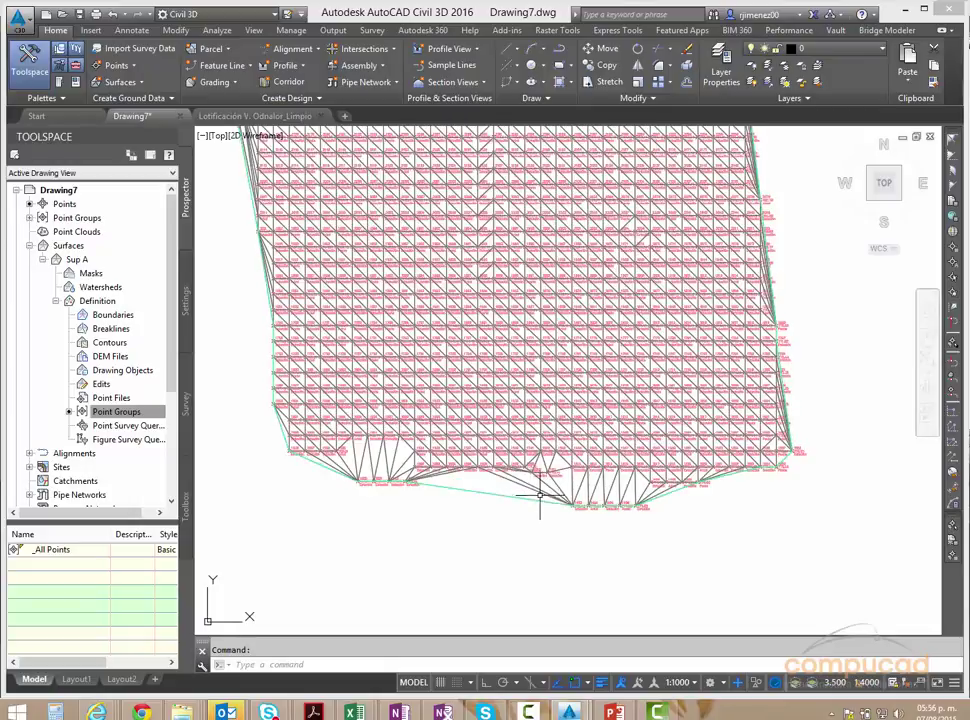
{"action": "left_click", "coordinate": [536, 488]}
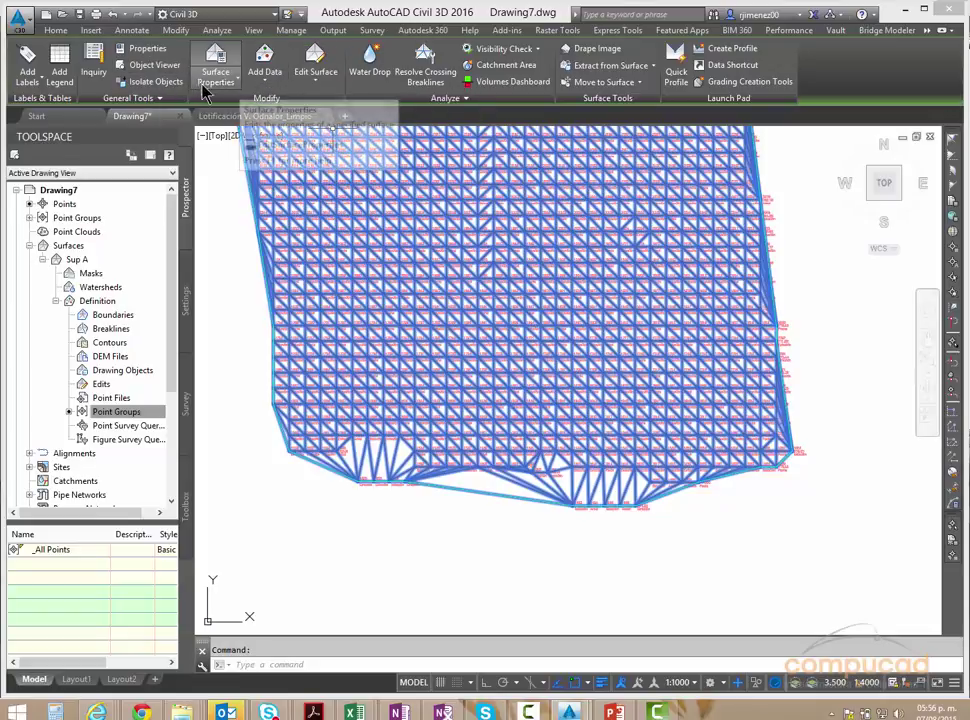
{"action": "left_click", "coordinate": [155, 66]}
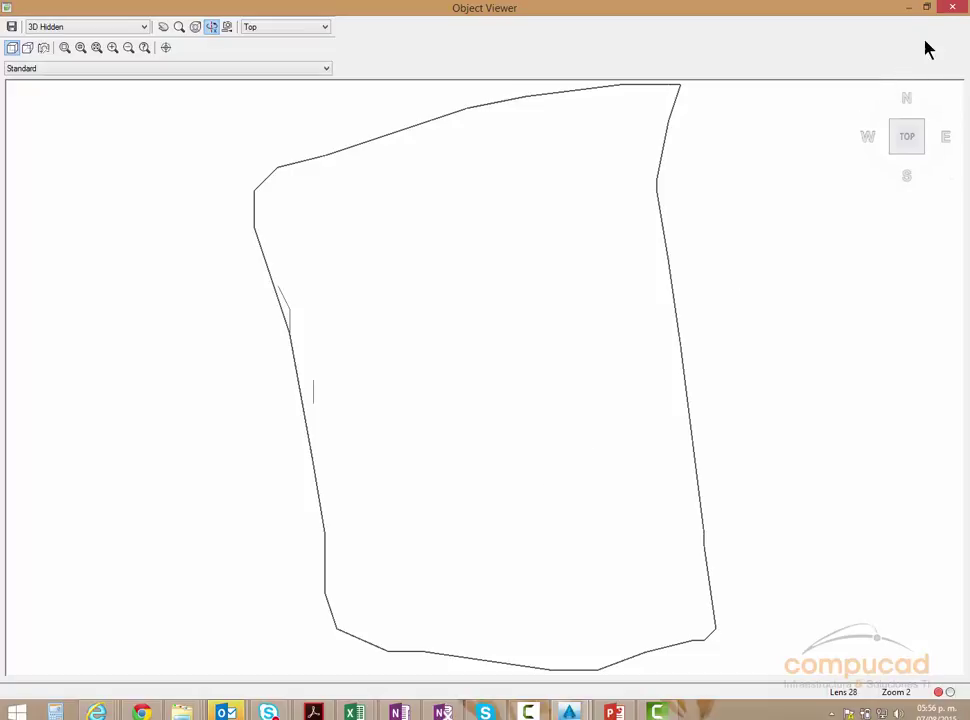
{"action": "left_click", "coordinate": [952, 7]}
Step: Clear the selection, adjust the zoom, and reselect the Sup A TIN surface
{"action": "key", "text": "Escape"}
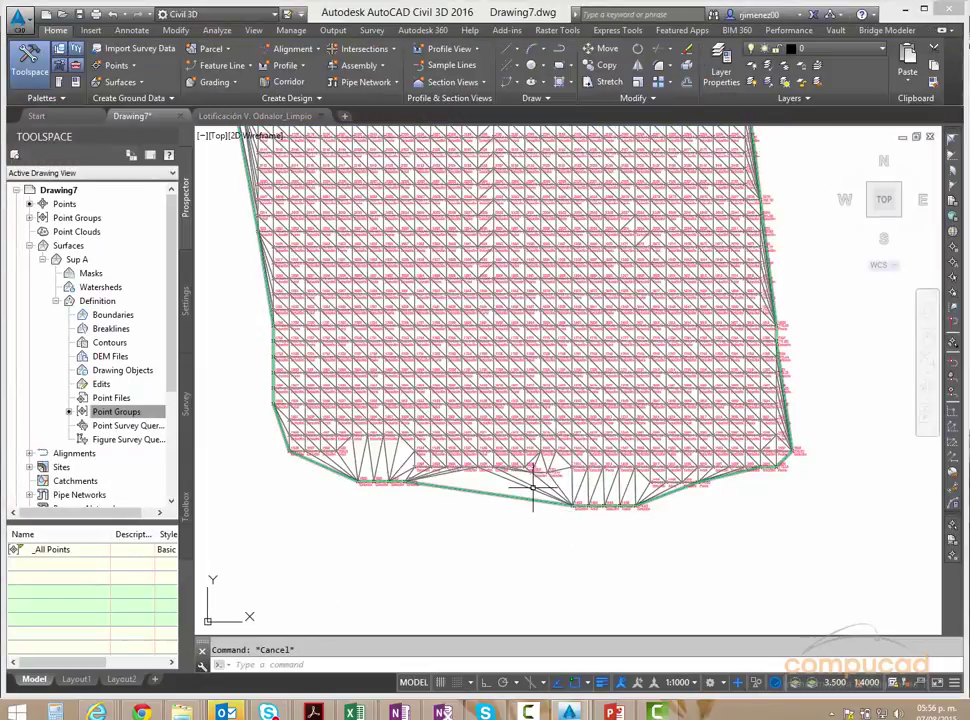
{"action": "left_click", "coordinate": [533, 487]}
{"action": "key", "text": "Escape"}
{"action": "scroll", "coordinate": [520, 502], "scroll_direction": "up", "scroll_amount": 5}
{"action": "scroll", "coordinate": [489, 507], "scroll_direction": "down", "scroll_amount": 3}
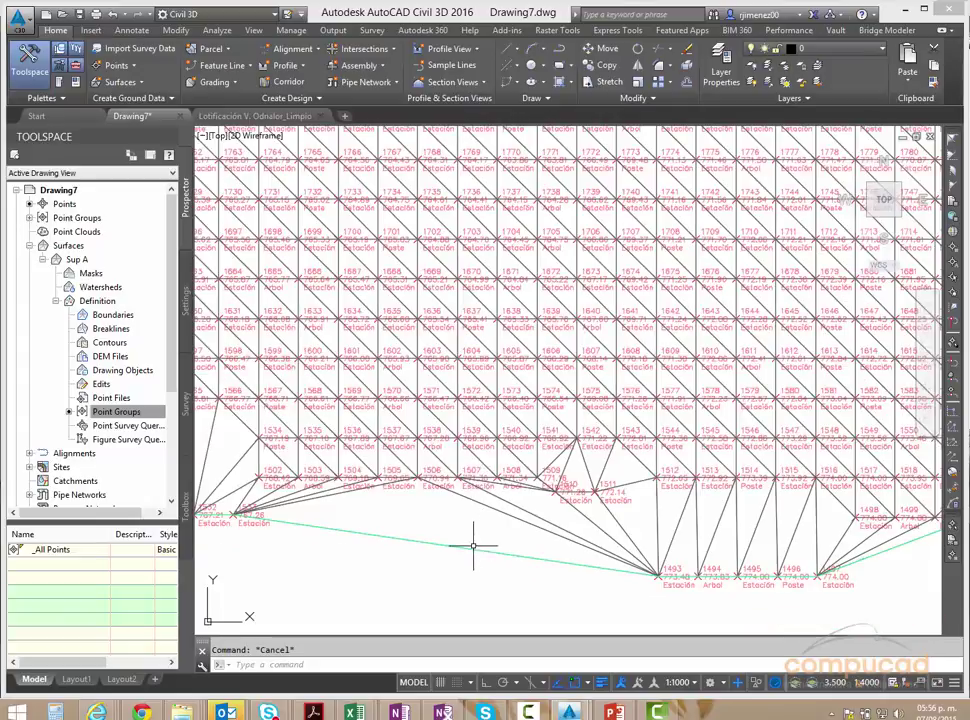
{"action": "scroll", "coordinate": [470, 549], "scroll_direction": "down", "scroll_amount": 2}
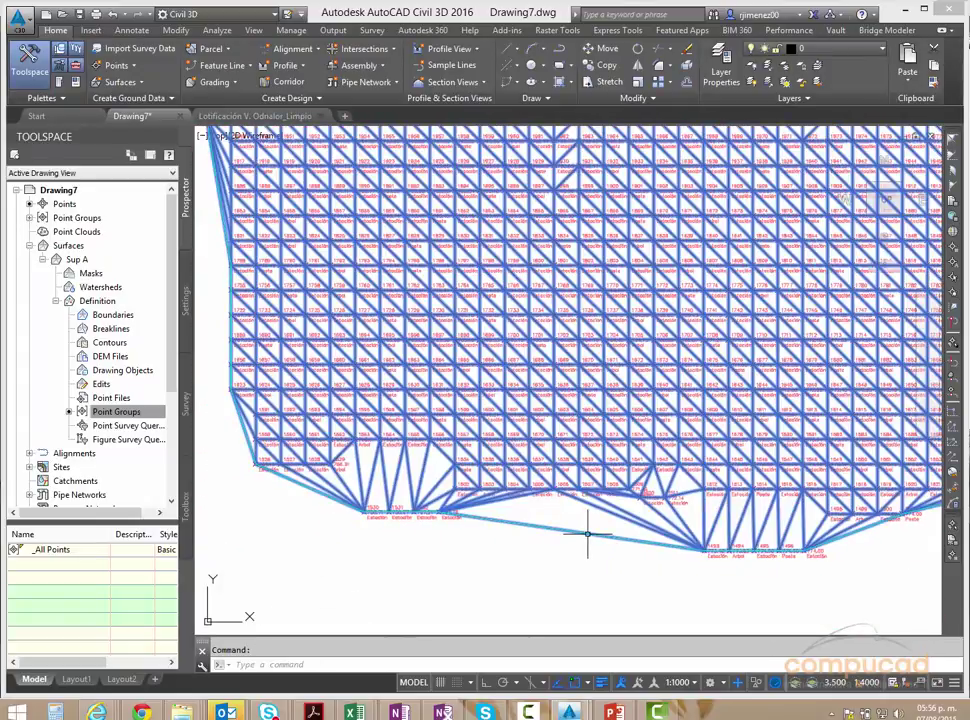
{"action": "left_click", "coordinate": [588, 535]}
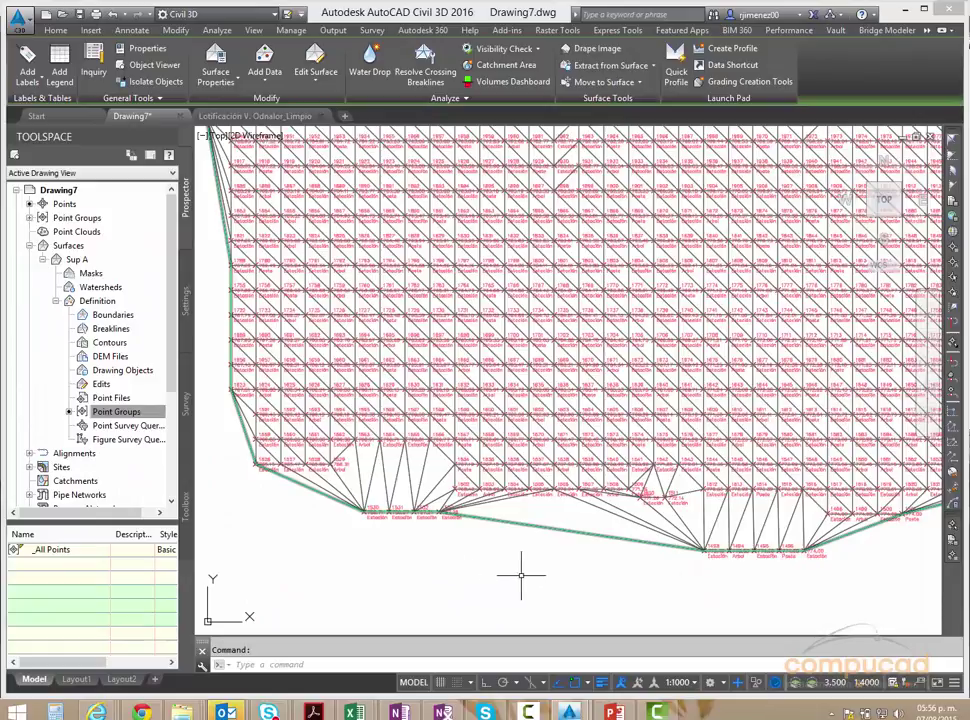
Step: Show Sup A in the Object Viewer with its visual style list dropped down
{"action": "left_click", "coordinate": [150, 66]}
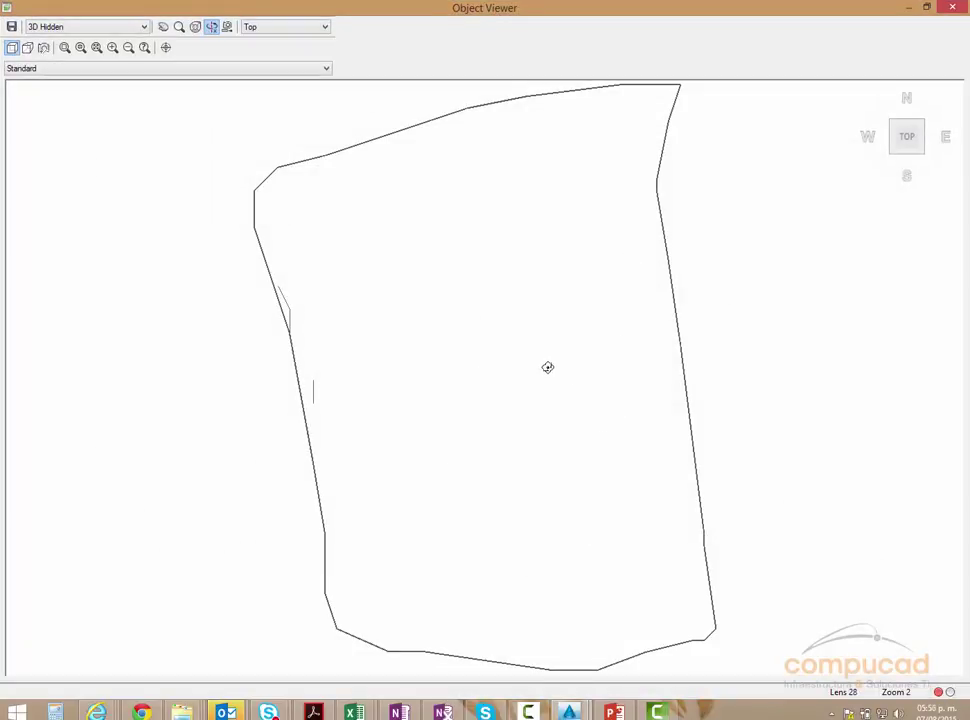
{"action": "left_click", "coordinate": [118, 30]}
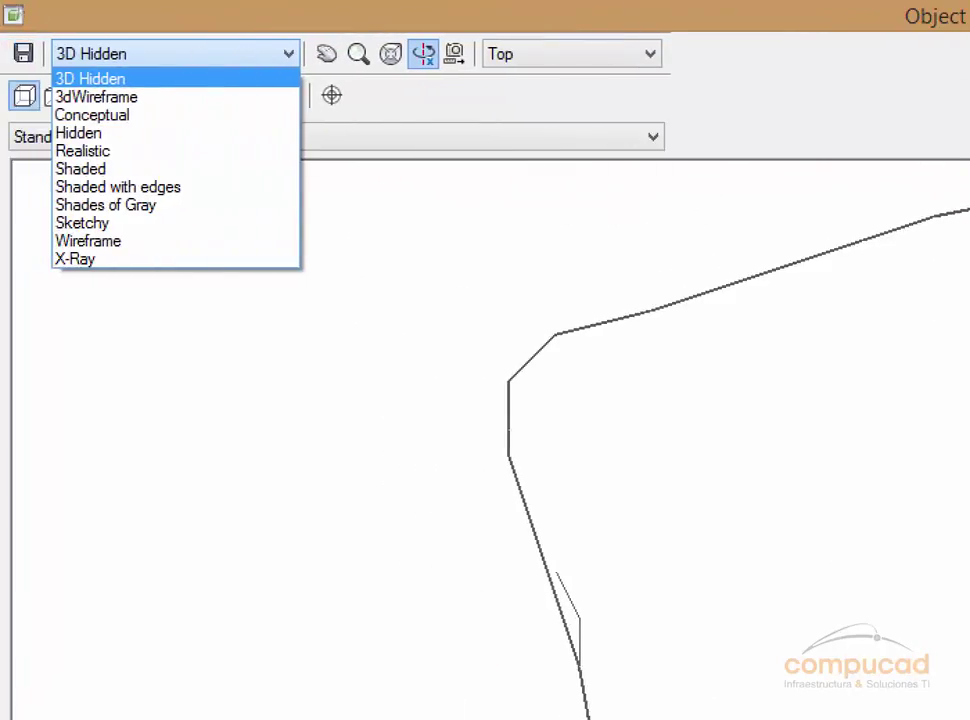
Step: Preview Sup A in 3dWireframe, Conceptual, Hidden, Realistic and Shaded visual styles
{"action": "left_click", "coordinate": [94, 30]}
{"action": "left_click", "coordinate": [65, 50]}
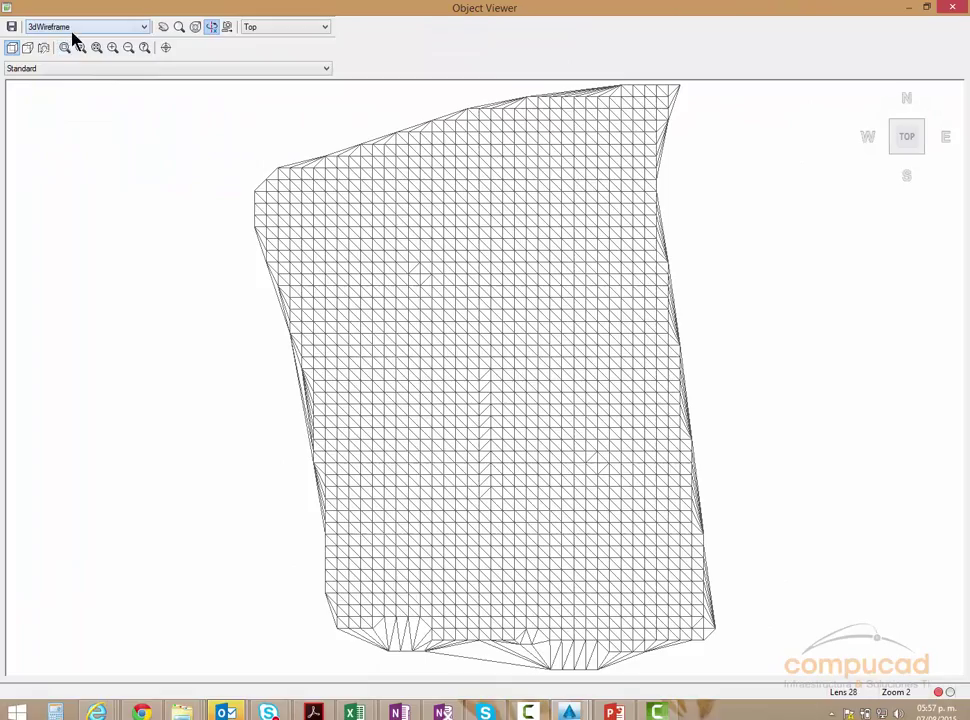
{"action": "left_click", "coordinate": [70, 27]}
{"action": "left_click", "coordinate": [69, 46]}
{"action": "left_click", "coordinate": [70, 27]}
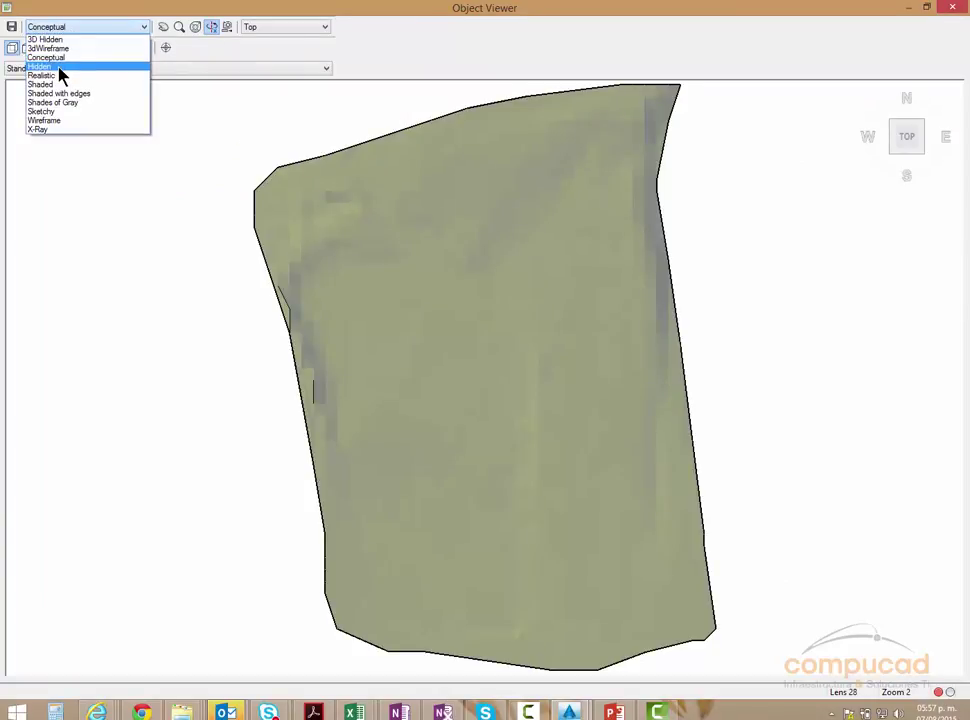
{"action": "left_click", "coordinate": [60, 67]}
{"action": "left_click", "coordinate": [70, 28]}
{"action": "left_click", "coordinate": [58, 75]}
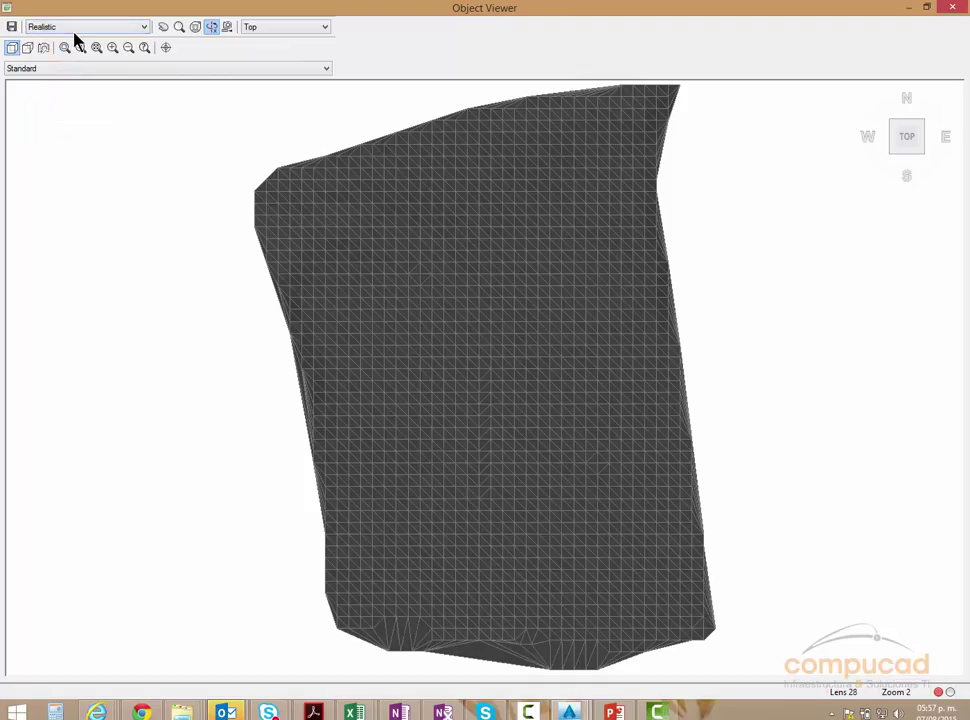
{"action": "left_click", "coordinate": [70, 27]}
{"action": "left_click", "coordinate": [58, 84]}
{"action": "left_click", "coordinate": [70, 27]}
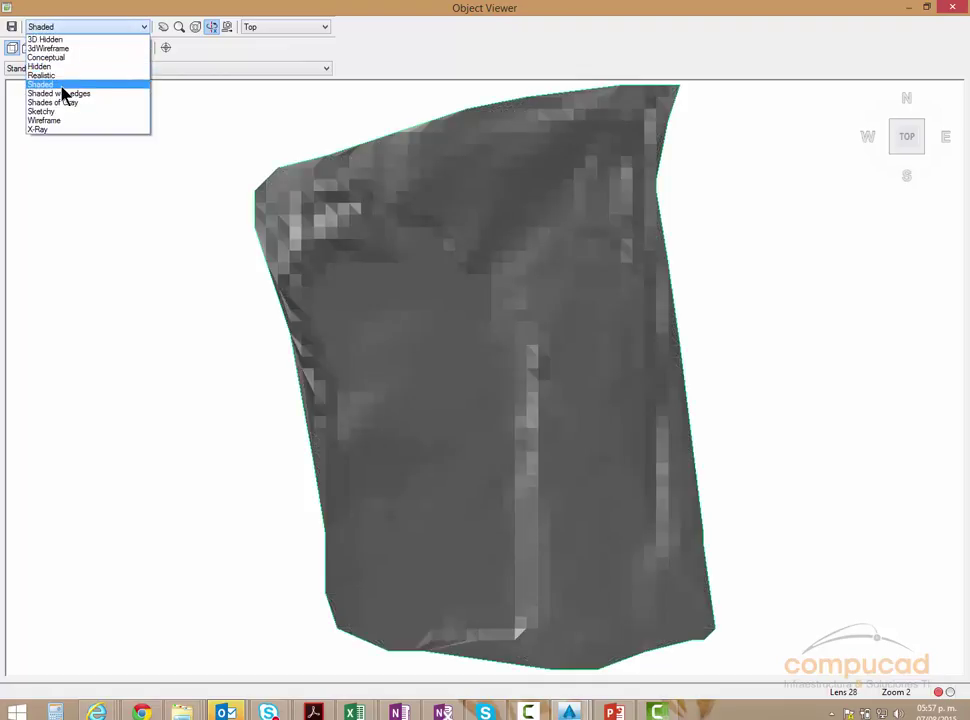
{"action": "left_click", "coordinate": [60, 84]}
Step: Continue through Shaded with edges, Shades of Gray, Sketchy and Wireframe, ending on X-Ray
{"action": "left_click", "coordinate": [70, 27]}
{"action": "left_click", "coordinate": [60, 93]}
{"action": "left_click", "coordinate": [75, 27]}
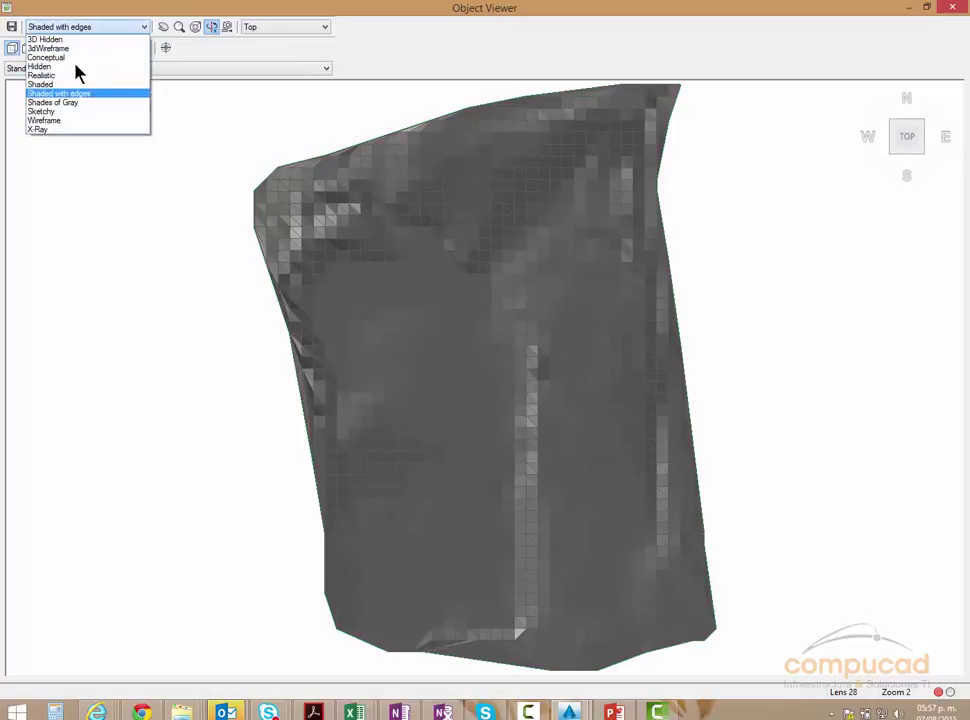
{"action": "left_click", "coordinate": [70, 102]}
{"action": "left_click", "coordinate": [107, 27]}
{"action": "left_click", "coordinate": [80, 102]}
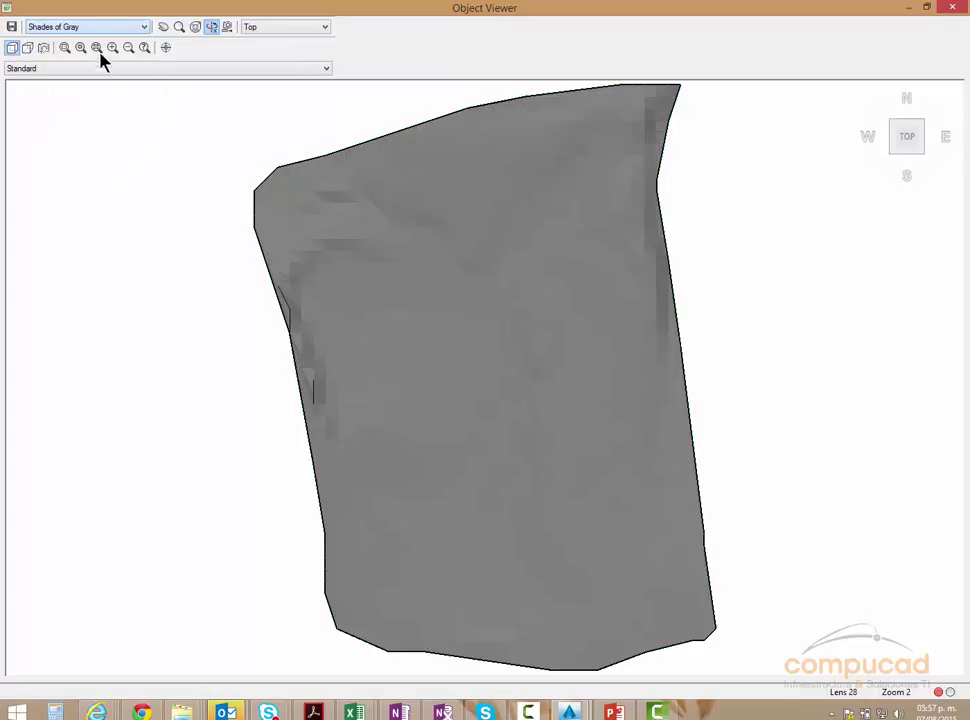
{"action": "left_click", "coordinate": [100, 27]}
{"action": "left_click", "coordinate": [70, 111]}
{"action": "left_click", "coordinate": [97, 27]}
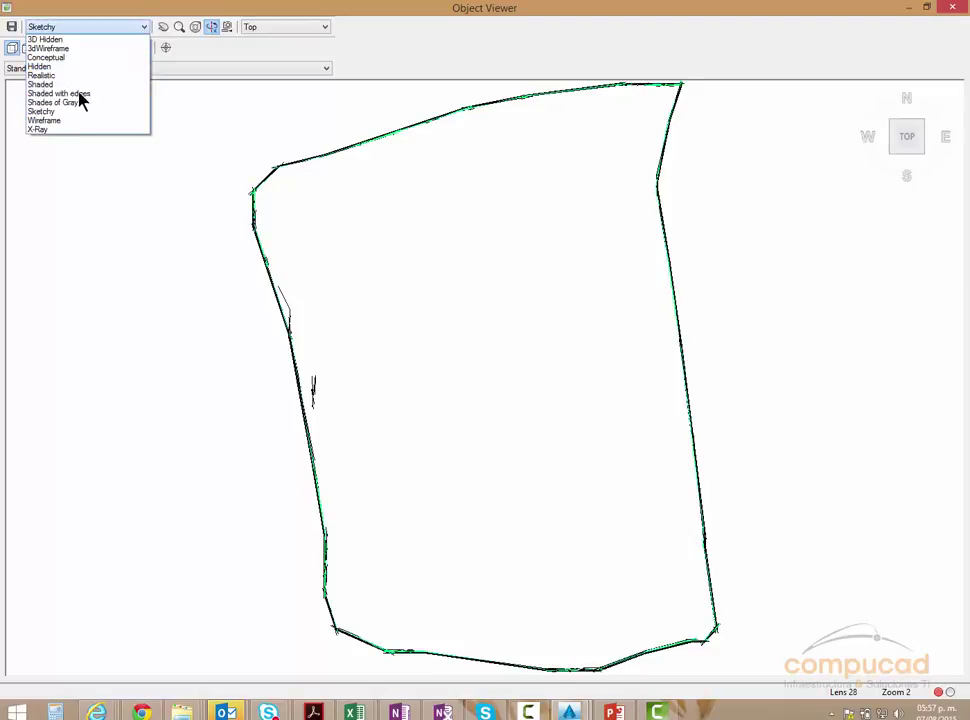
{"action": "left_click", "coordinate": [60, 120]}
{"action": "left_click", "coordinate": [88, 27]}
{"action": "left_click", "coordinate": [61, 128]}
{"action": "mouse_move", "coordinate": [906, 137]}
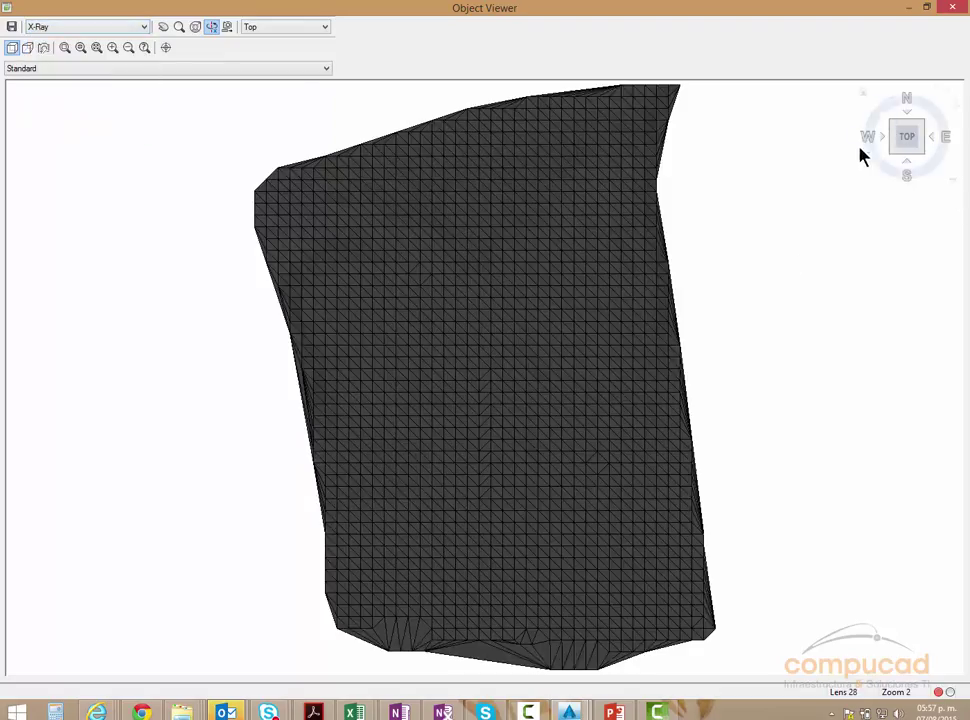
Step: Tilt Sup A into an isometric Conceptual view, orbiting low and zooming in on the relief
{"action": "left_click", "coordinate": [923, 158]}
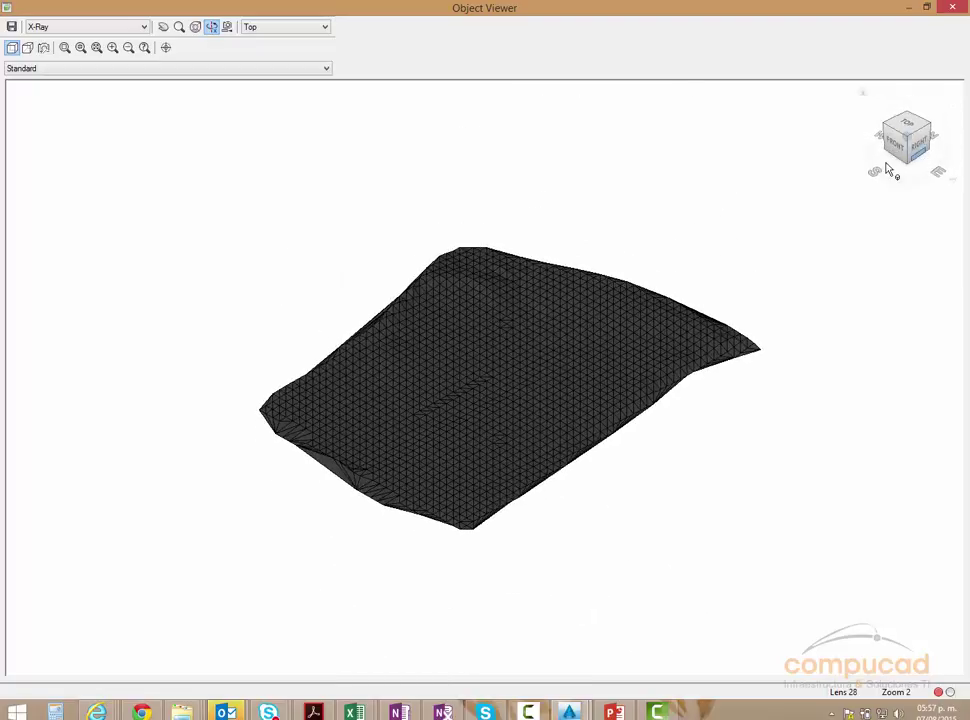
{"action": "left_click", "coordinate": [88, 28]}
{"action": "left_click", "coordinate": [71, 66]}
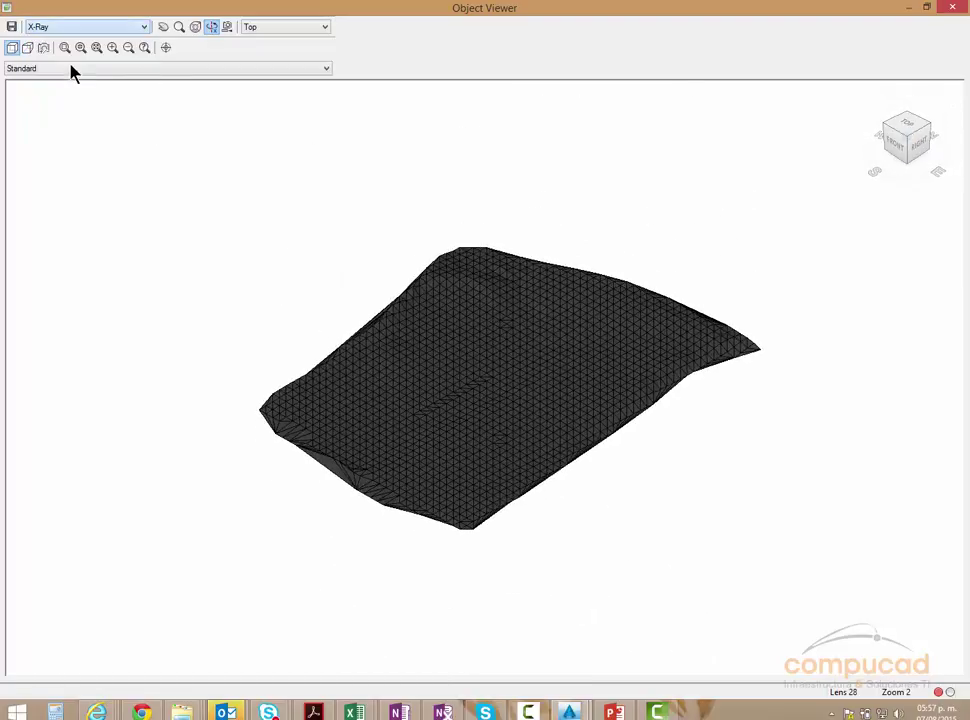
{"action": "left_click", "coordinate": [60, 28]}
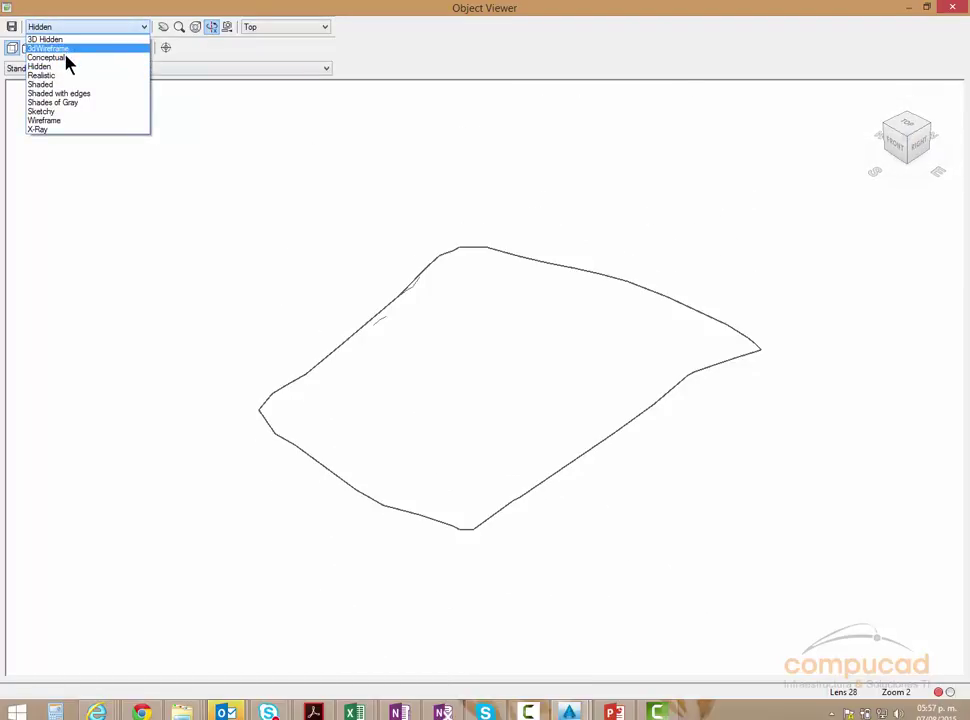
{"action": "left_click", "coordinate": [50, 57]}
{"action": "mouse_move", "coordinate": [532, 401]}
{"action": "left_mouse_down"}
{"action": "mouse_move", "coordinate": [502, 452]}
{"action": "mouse_move", "coordinate": [349, 392]}
{"action": "mouse_move", "coordinate": [383, 411]}
{"action": "mouse_move", "coordinate": [520, 420]}
{"action": "mouse_move", "coordinate": [663, 390]}
{"action": "mouse_move", "coordinate": [701, 359]}
{"action": "mouse_move", "coordinate": [617, 390]}
{"action": "left_mouse_up"}
{"action": "scroll", "coordinate": [383, 411], "scroll_direction": "up", "scroll_amount": 5}
{"action": "scroll", "coordinate": [384, 414], "scroll_direction": "down", "scroll_amount": 3}
{"action": "scroll", "coordinate": [615, 388], "scroll_direction": "up", "scroll_amount": 3}
{"action": "scroll", "coordinate": [615, 387], "scroll_direction": "down", "scroll_amount": 5}
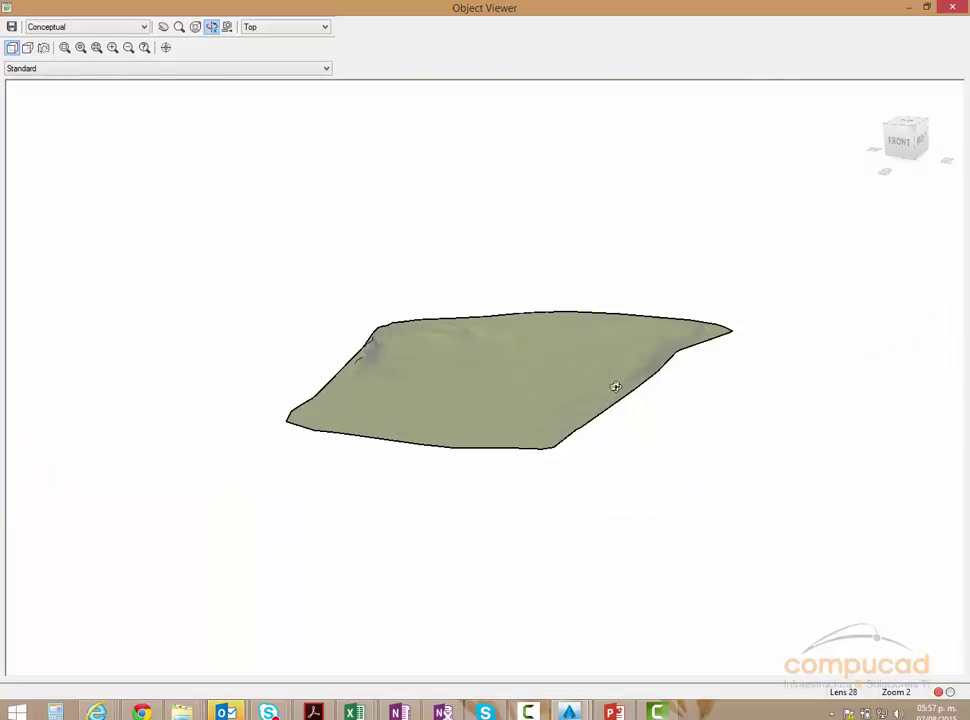
{"action": "scroll", "coordinate": [615, 387], "scroll_direction": "up", "scroll_amount": 3}
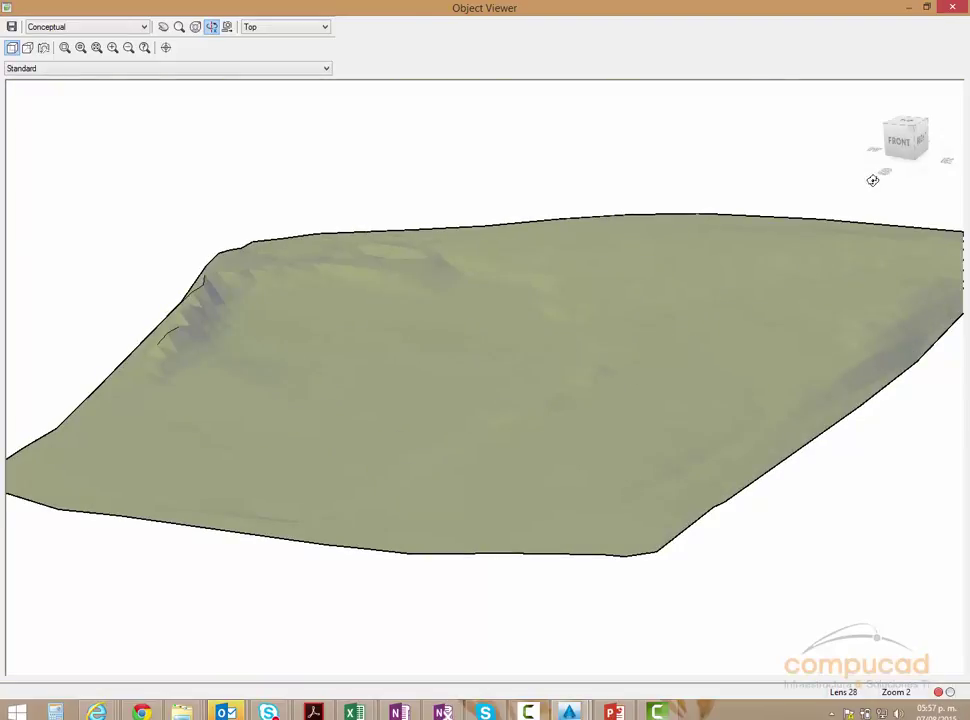